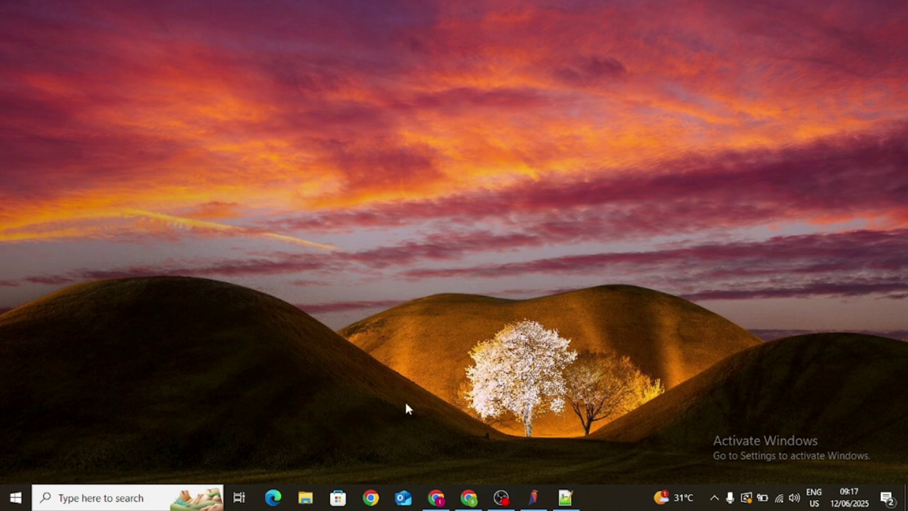
Switch to Chrome and search Google Images for "hp 15" in a new tab
left_click(303, 499)
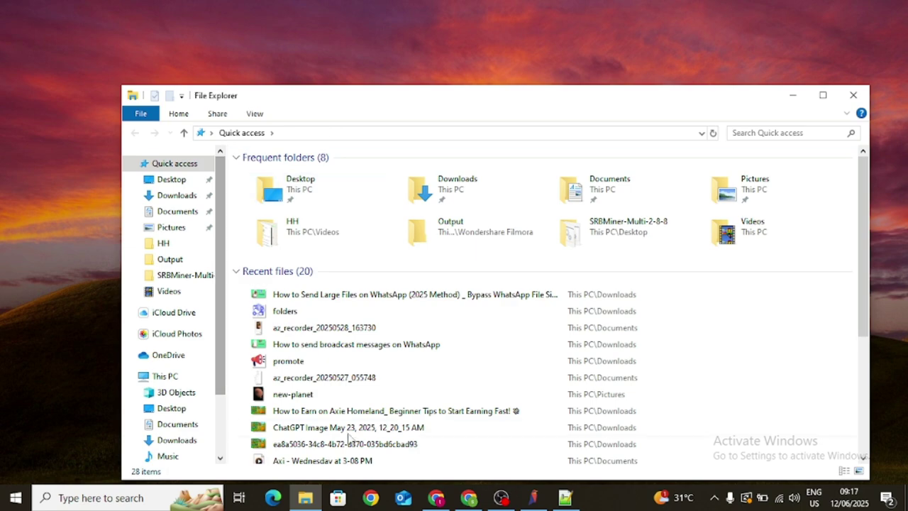
left_click(468, 497)
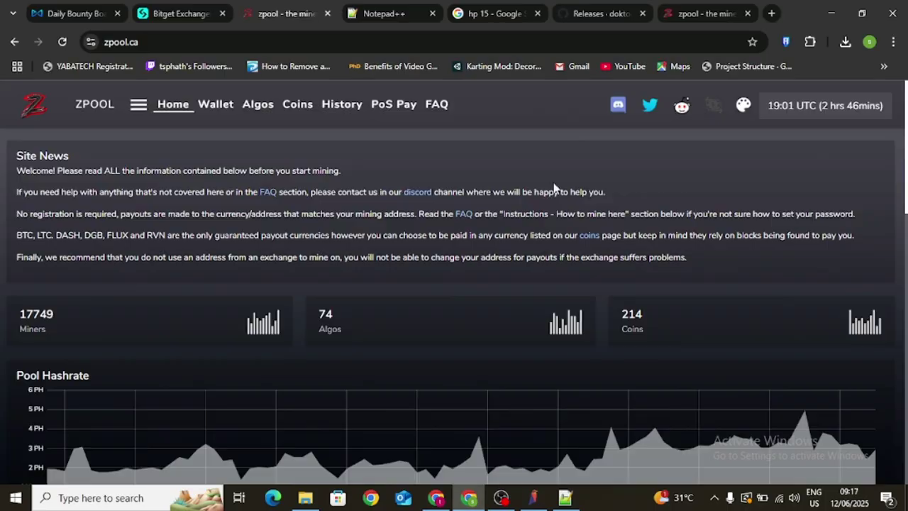
left_click(771, 14)
type("h")
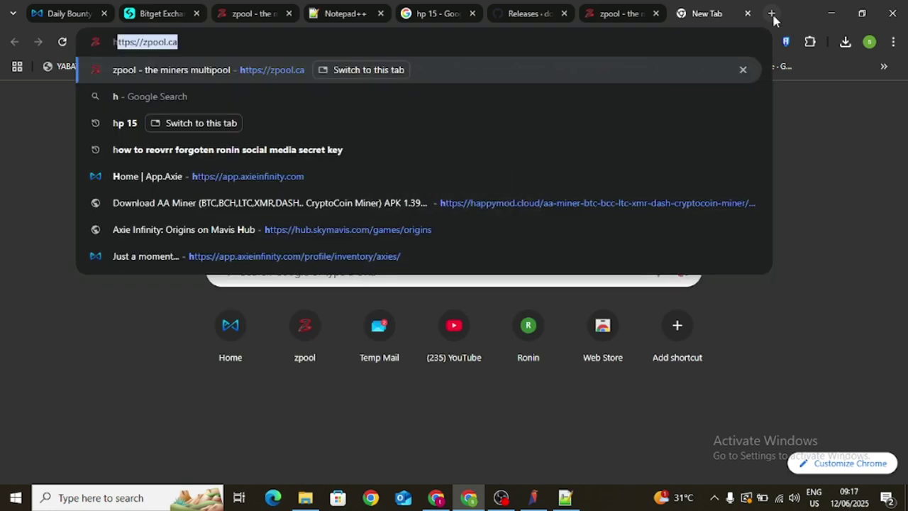
type("p")
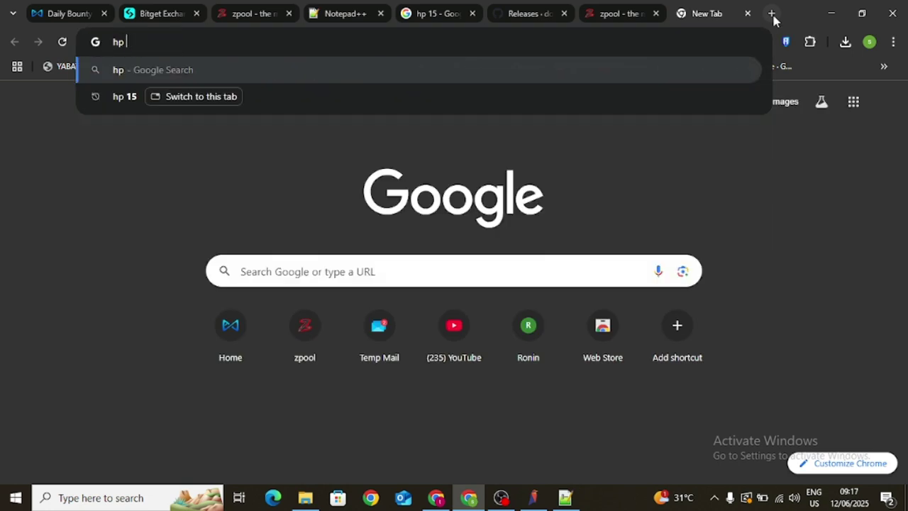
type(" 15")
key("Return")
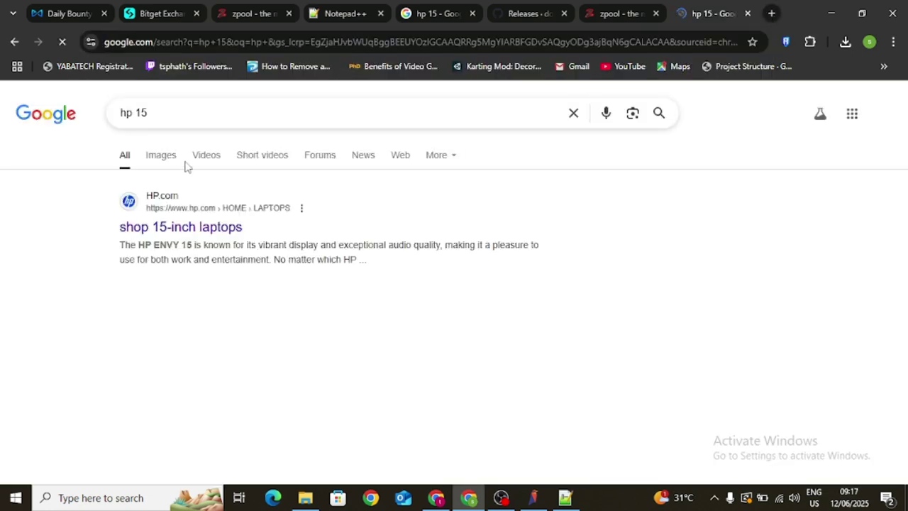
left_click(163, 157)
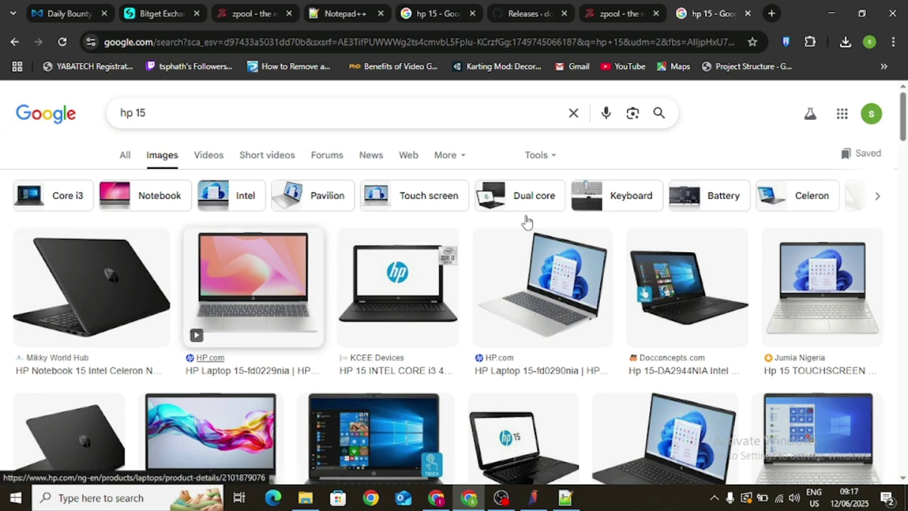
Open the Mikky World Hub product page for the HP Notebook 15 Intel Celeron N4020 and examine its details
left_click(140, 289)
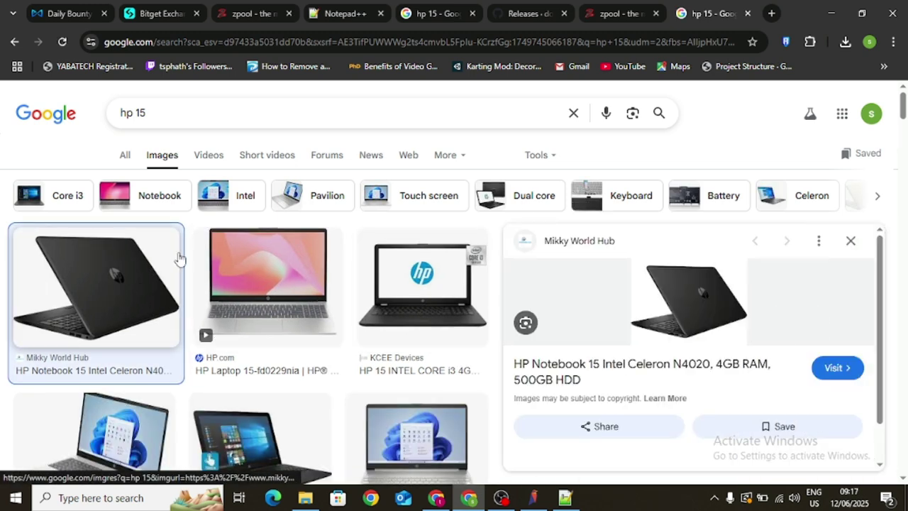
left_click(839, 370)
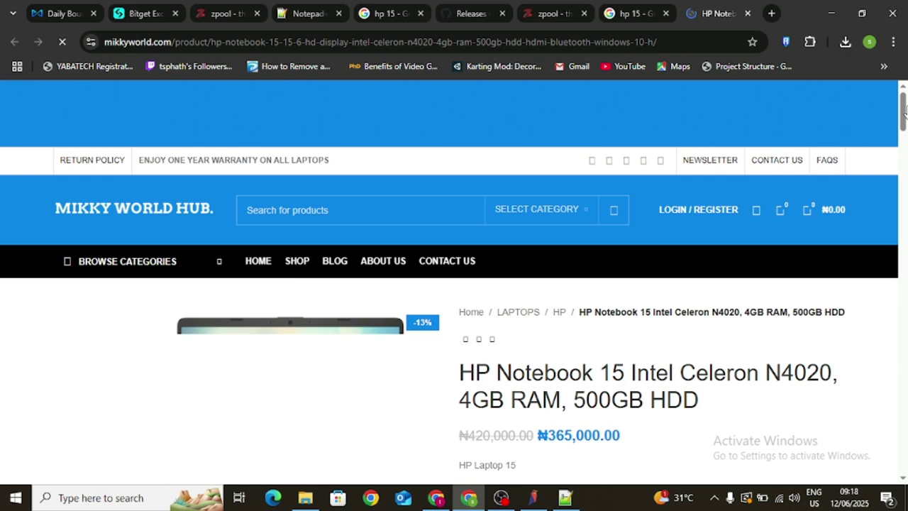
scroll(905, 145, "down", 5)
left_click_drag(905, 146, 904, 101)
scroll(759, 166, "down", 2)
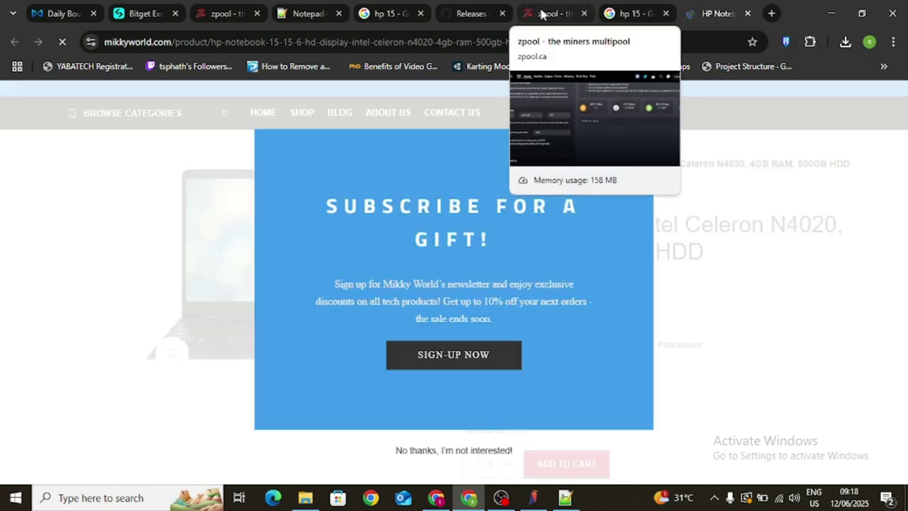
left_click(542, 14)
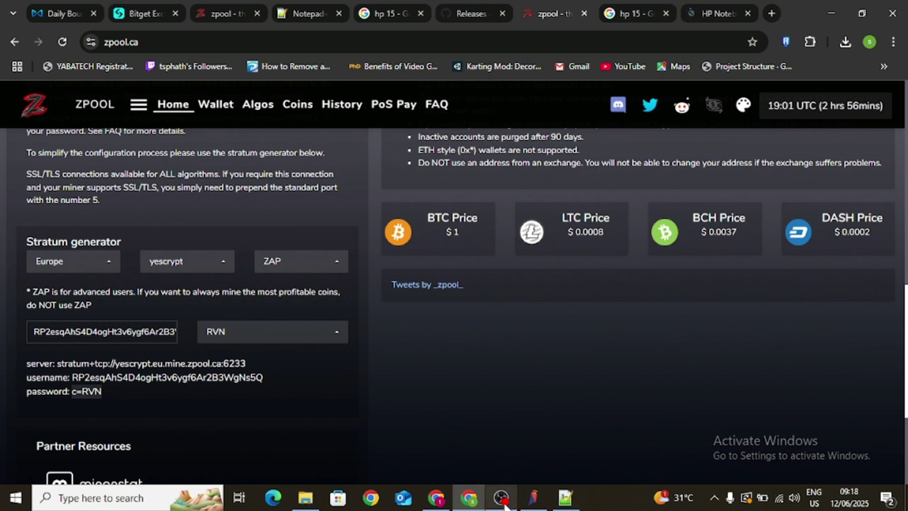
left_click(437, 498)
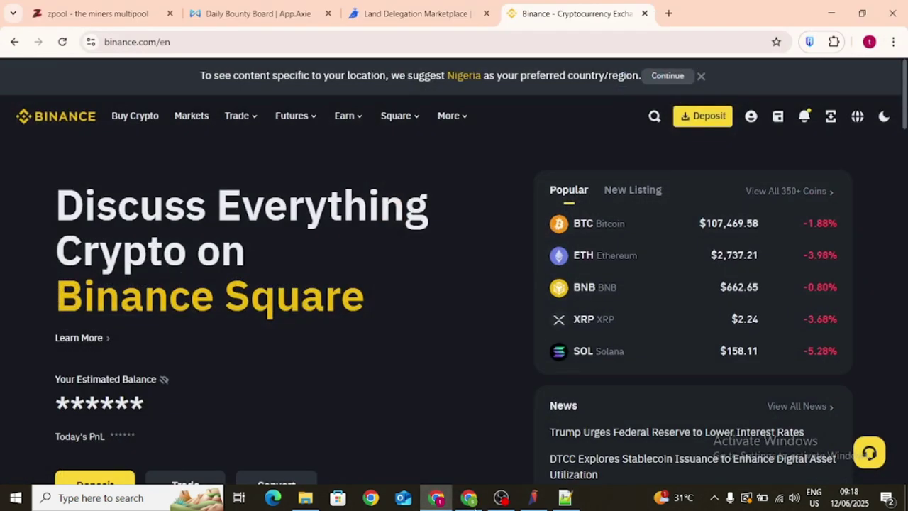
left_click(470, 498)
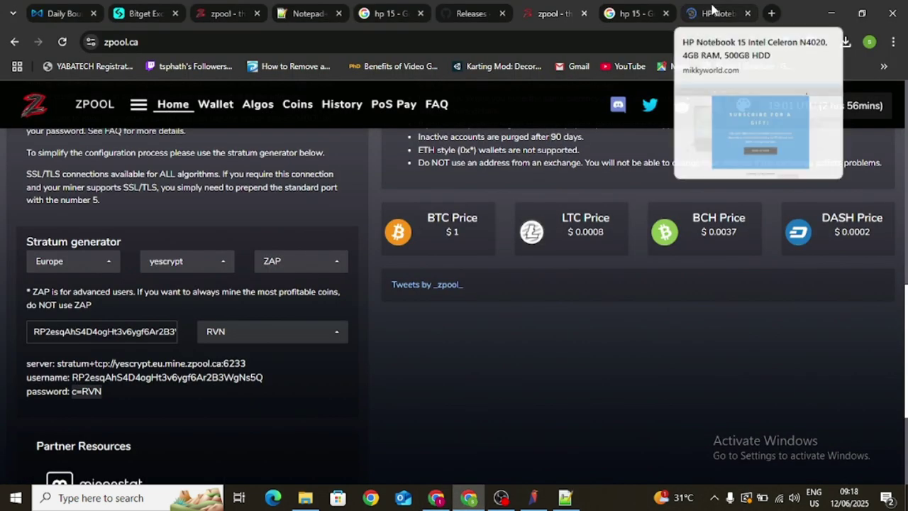
Search Google for "srb miner" in a new tab and open the official SRBMiner-Multi website
left_click(771, 13)
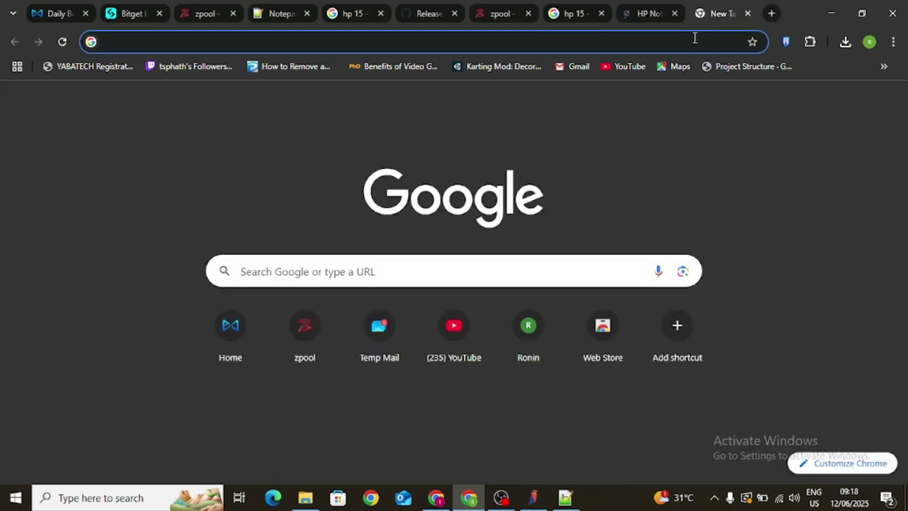
type("srb miner")
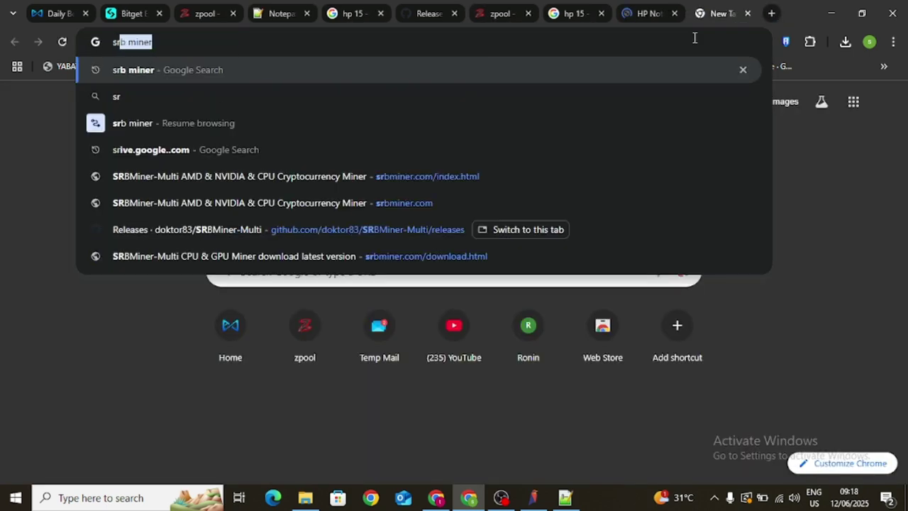
key("Return")
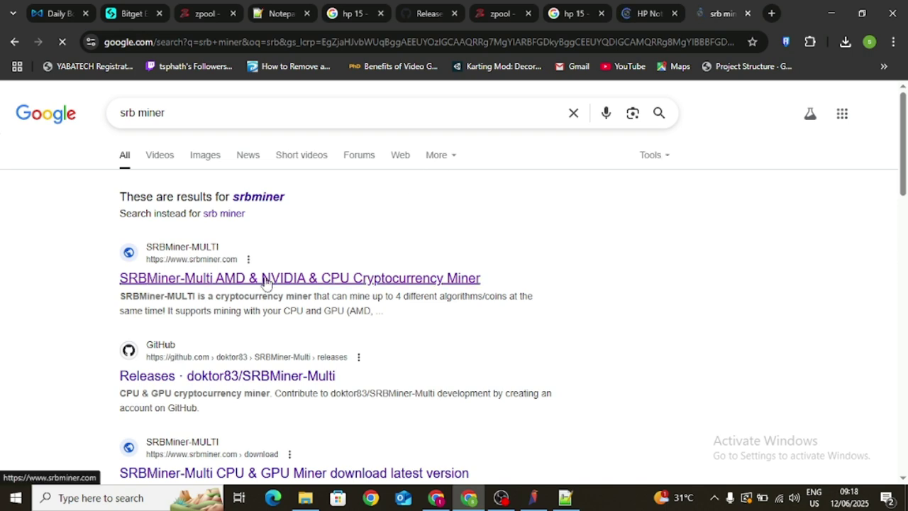
left_click(268, 280)
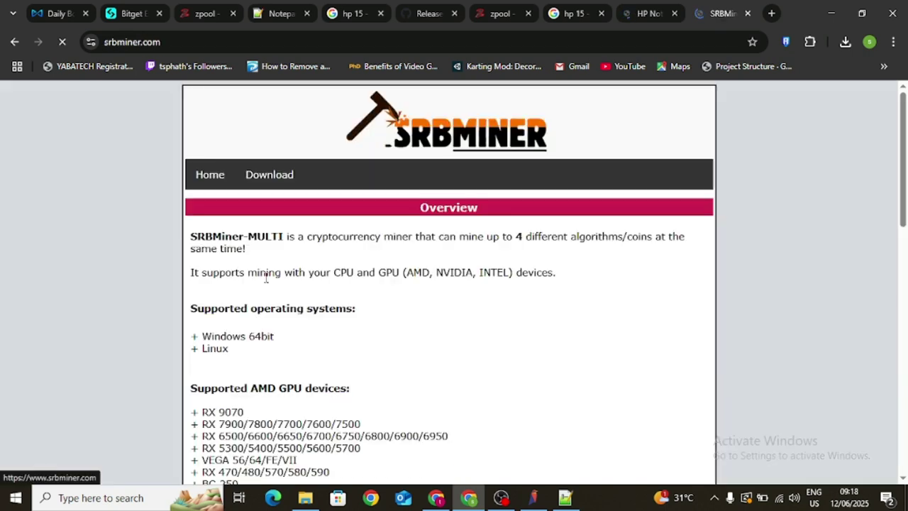
Go from the site's download page to the GitHub releases, view the SRBMiner-MULTI v2.9.1 assets and check the recent downloads
left_click(270, 182)
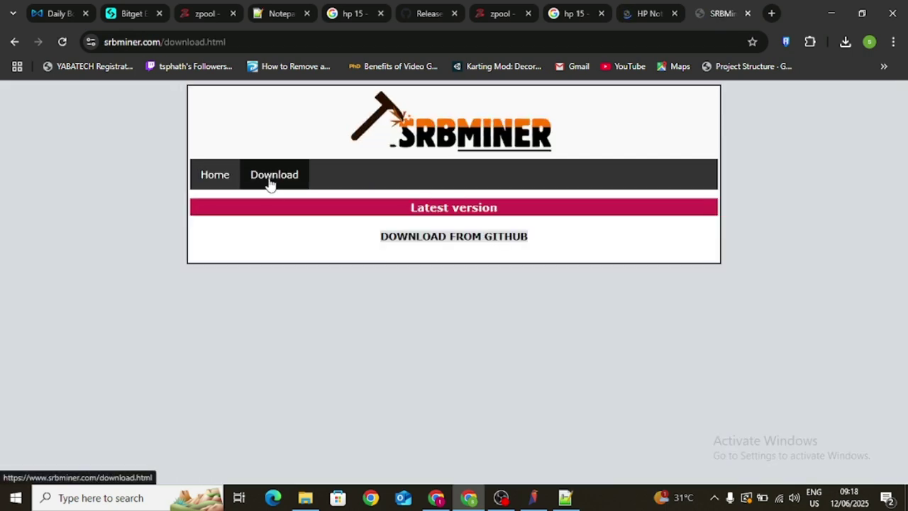
left_click(456, 238)
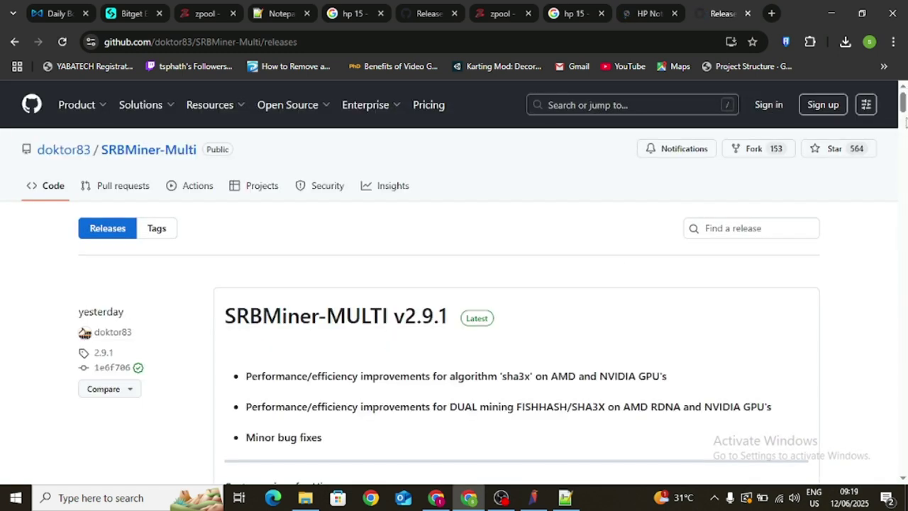
left_click(903, 478)
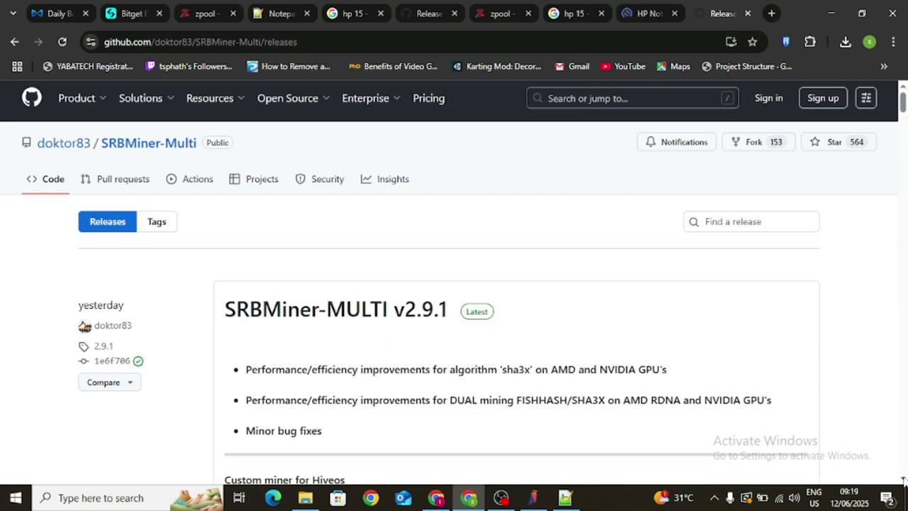
scroll(903, 478, "down", 5)
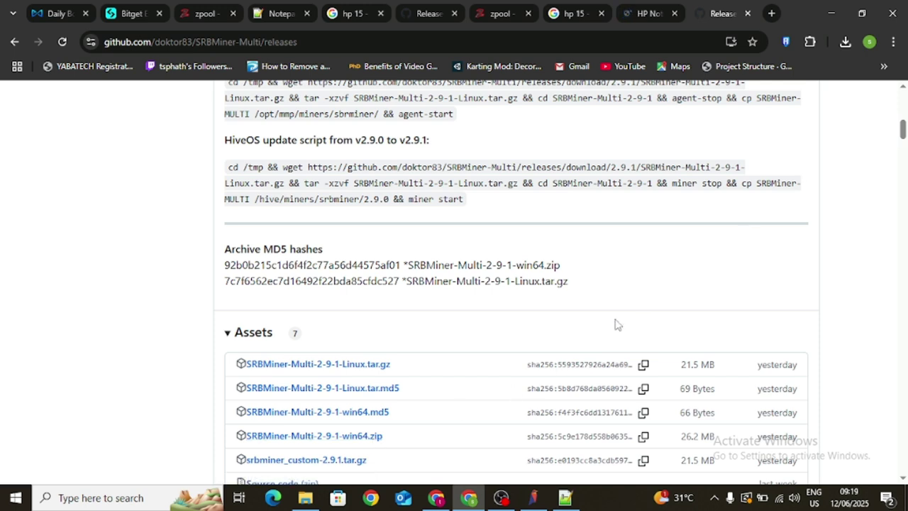
left_click(845, 43)
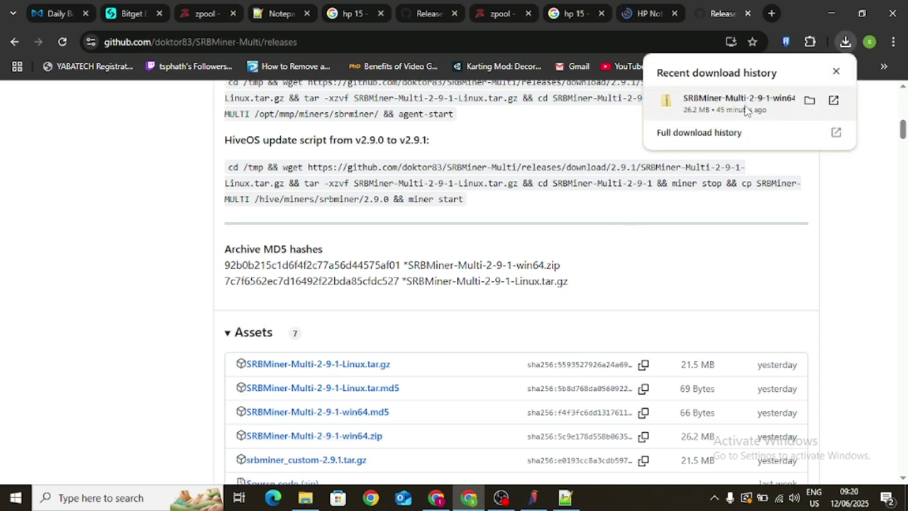
Open the properties of This PC in File Explorer and check the device specifications, including processor and installed RAM
left_click(312, 500)
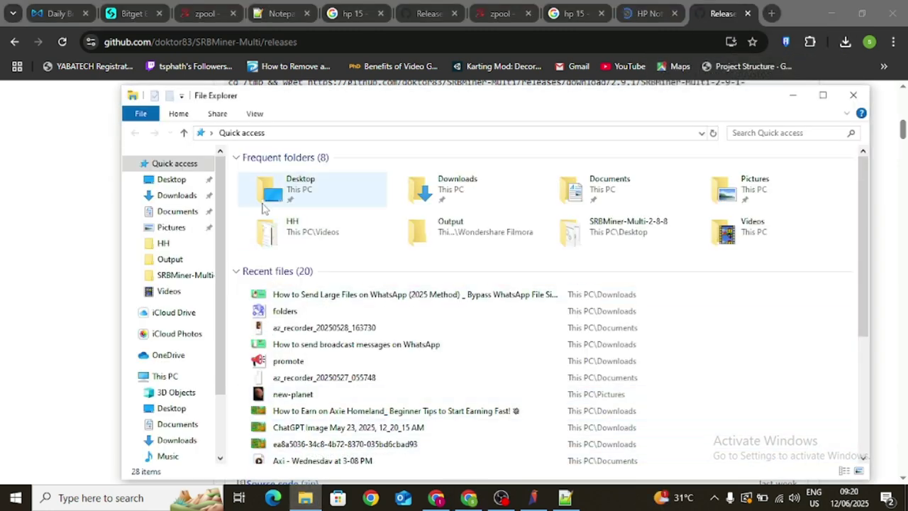
left_click(172, 379)
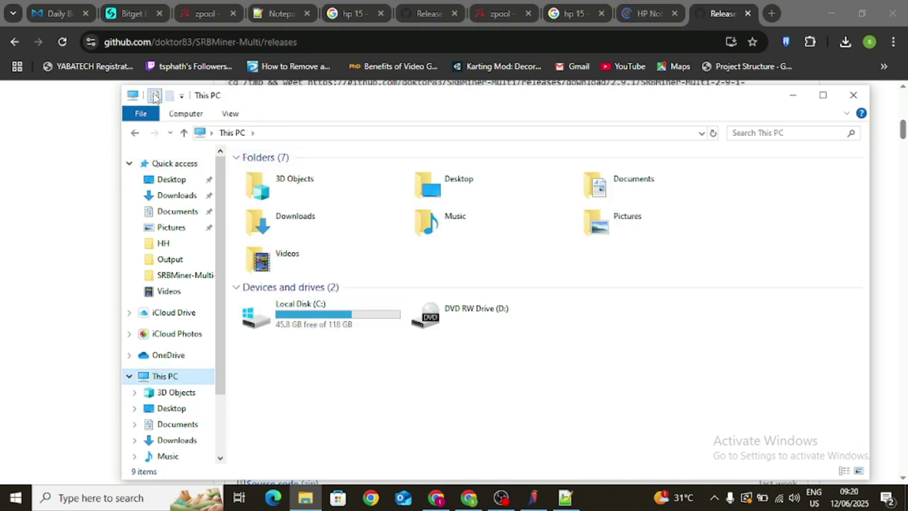
left_click(155, 96)
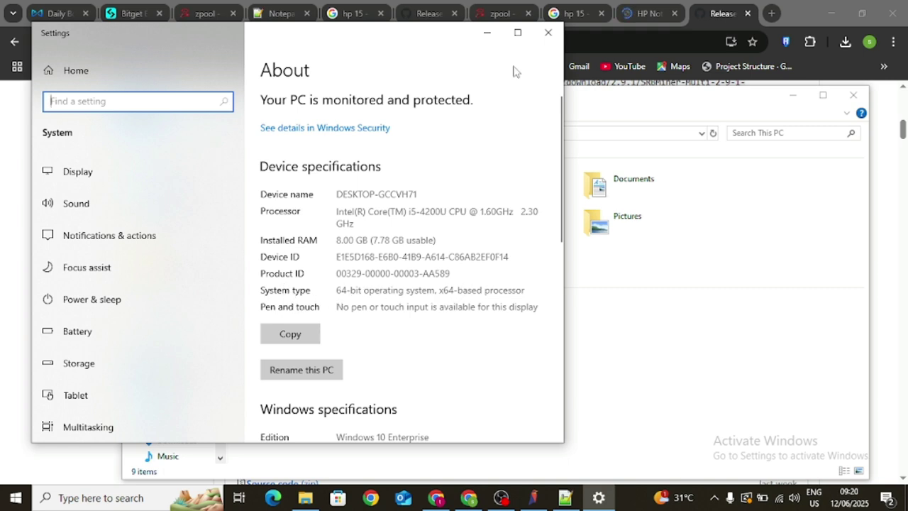
left_click(487, 33)
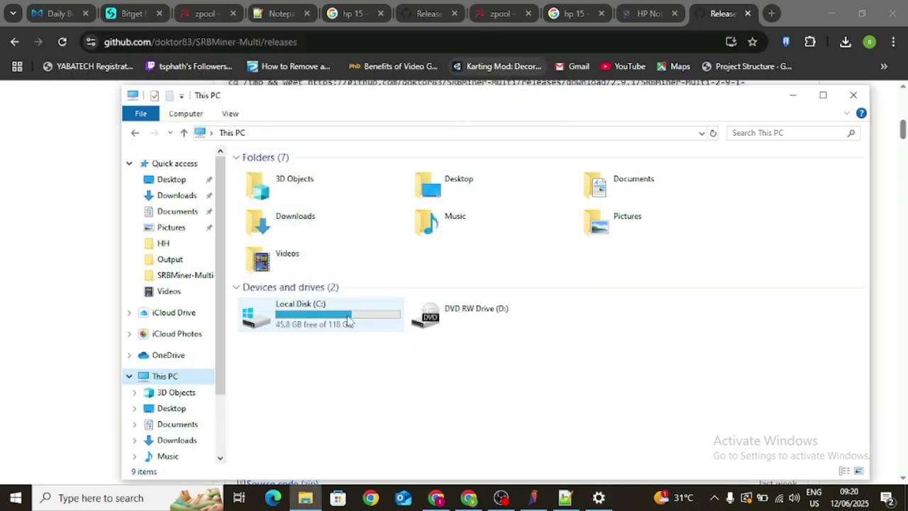
mouse_move(347, 321)
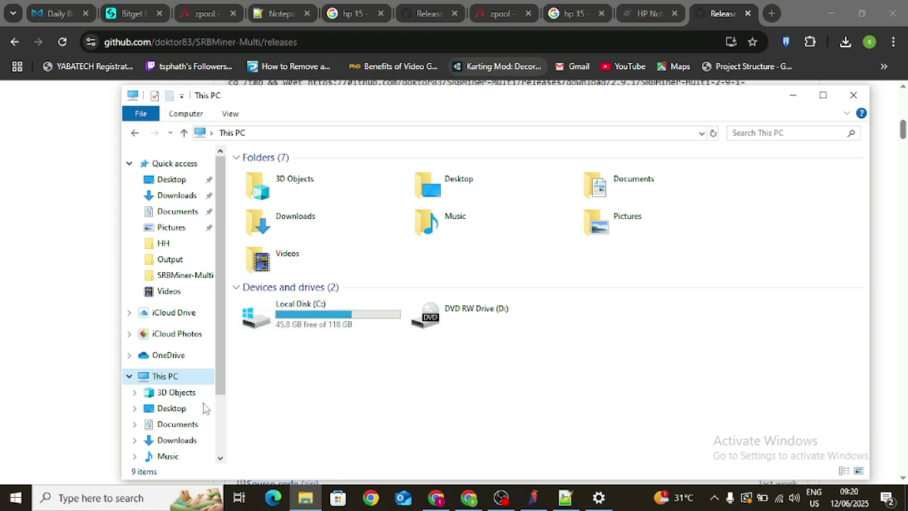
Run dxdiag from Windows search and examine the system information in the DirectX Diagnostic Tool
left_click(132, 499)
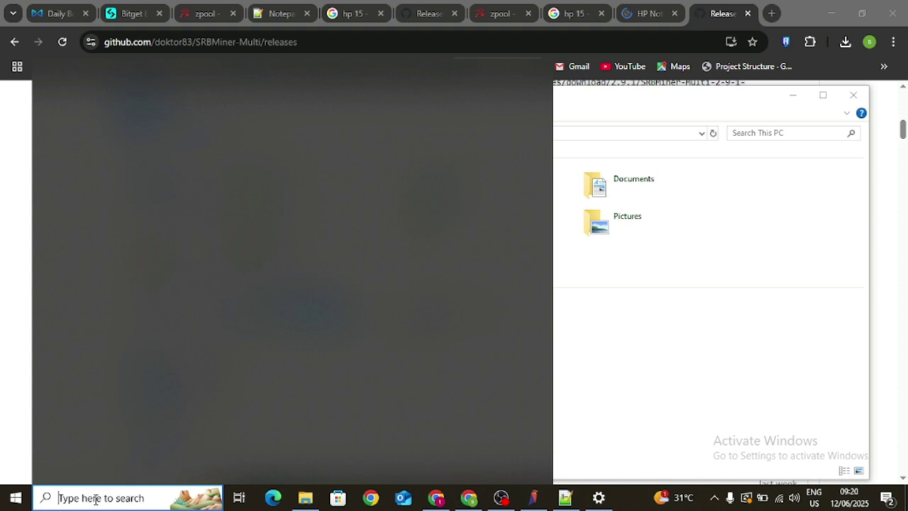
type("di")
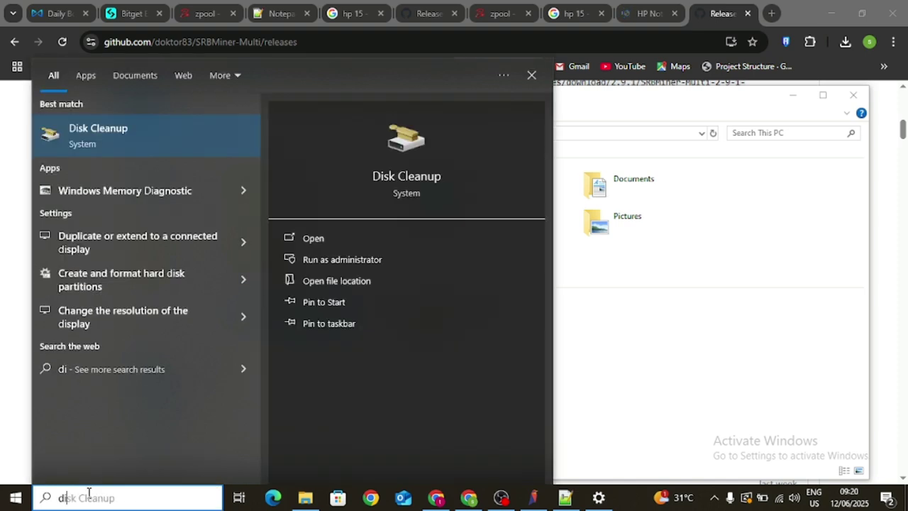
key("BackSpace")
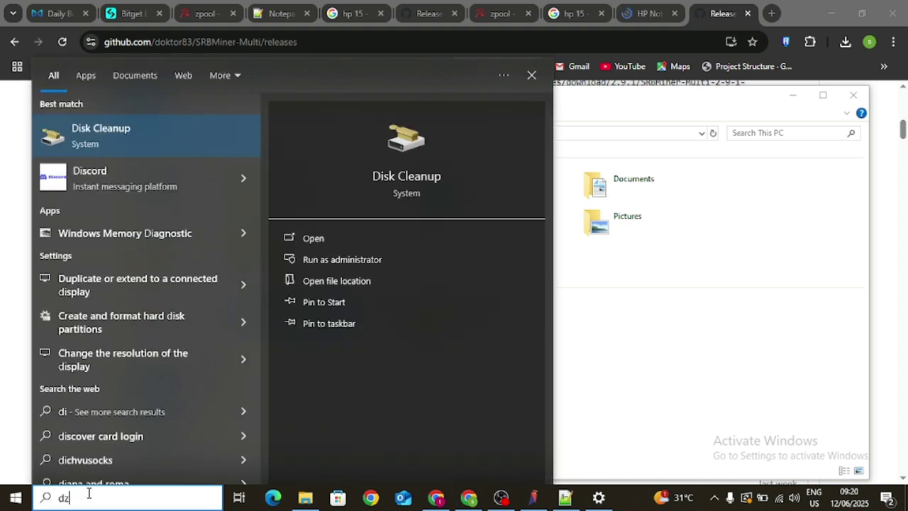
type("zdiag")
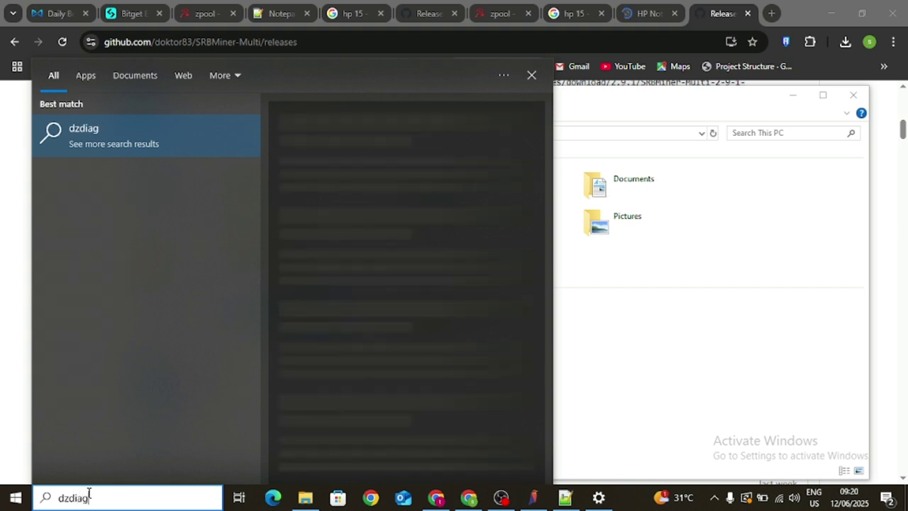
key("Left")
key("Left")
key("Left")
key("Left")
key("BackSpace")
type("x")
key("Return")
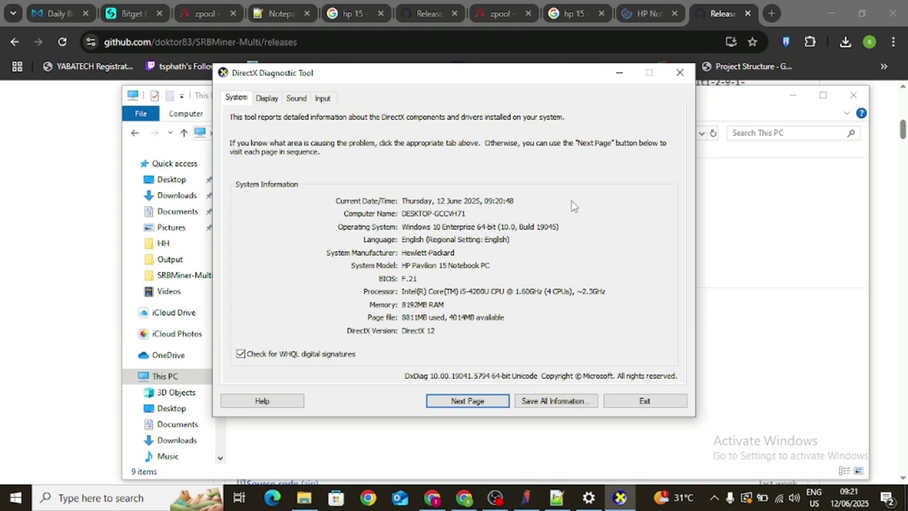
left_click(618, 74)
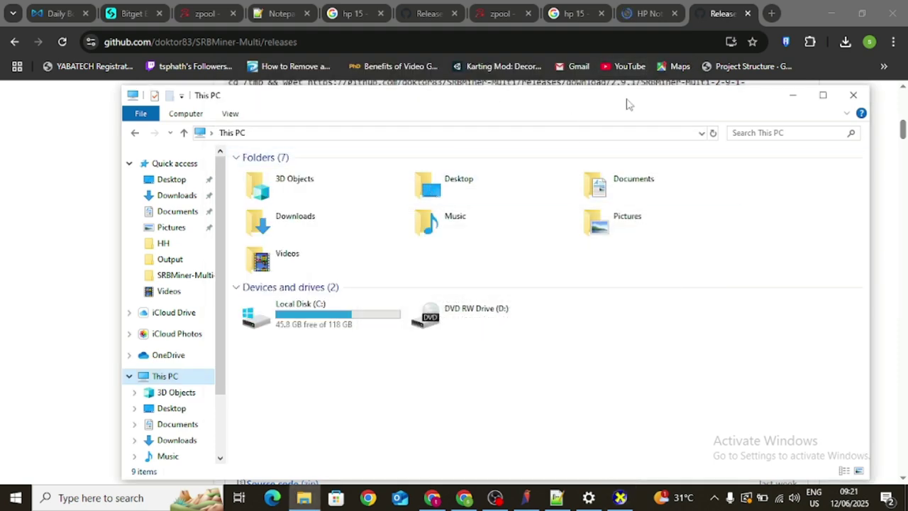
Show the recently downloaded SRBMiner-Multi-2-9-1-win64 archive in its Downloads folder
left_click(845, 44)
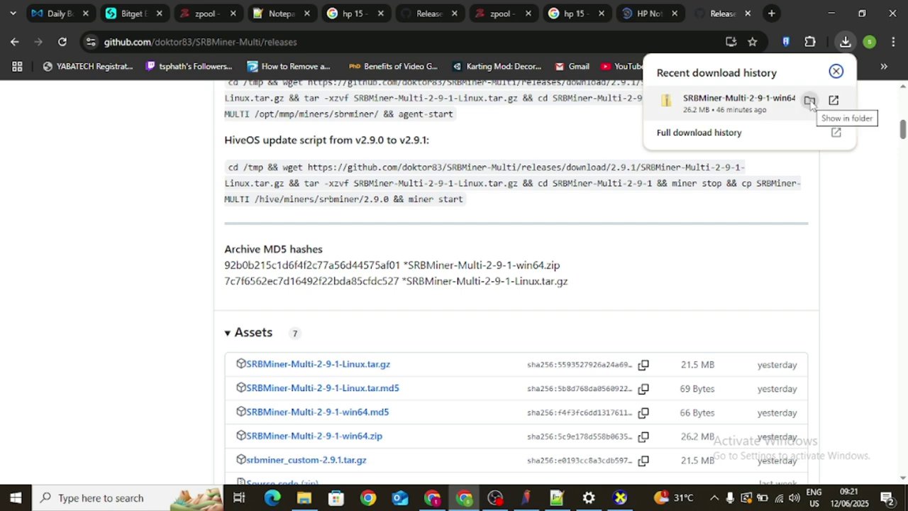
left_click(809, 100)
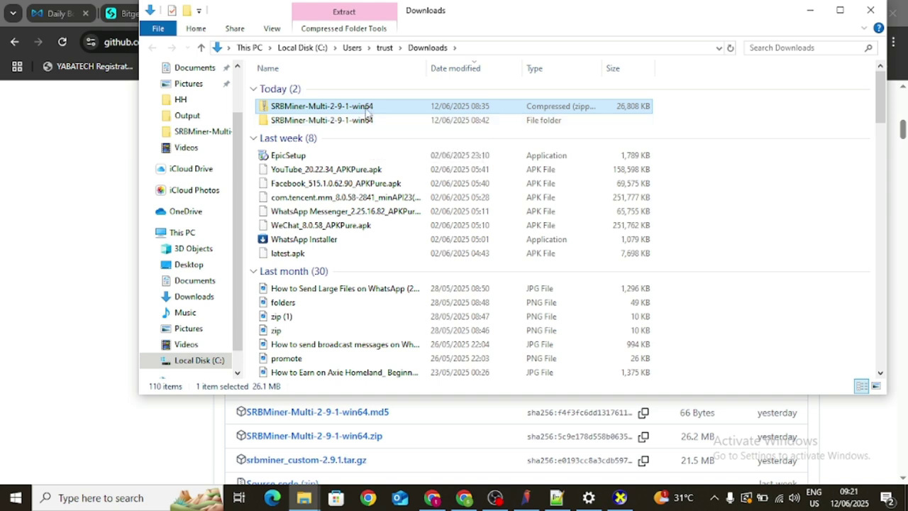
right_click(367, 113)
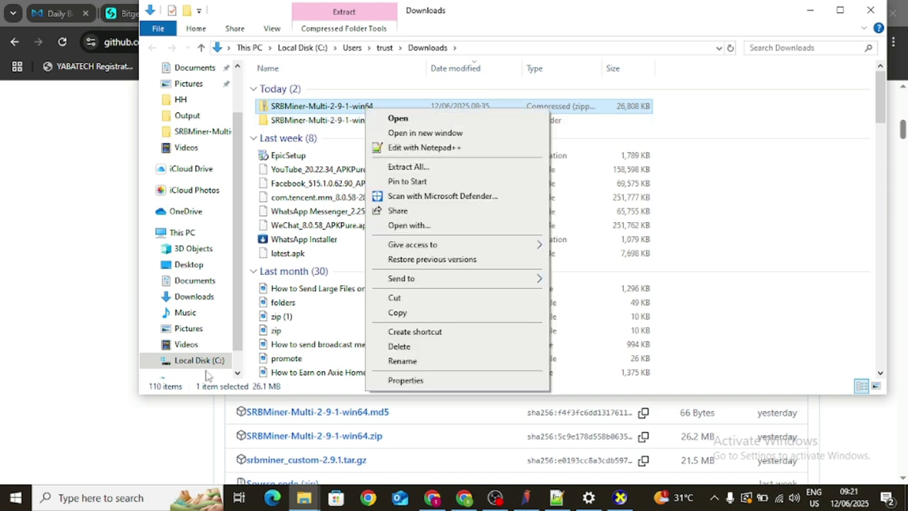
Open the Virus & threat protection settings from Windows search and check the real-time and cloud-delivered protection, closing Windows Security when done
left_click(127, 498)
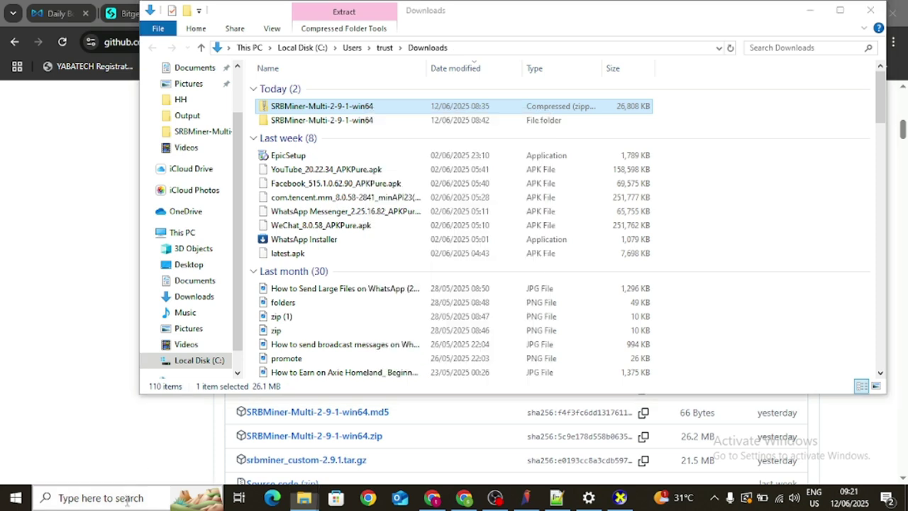
type("v")
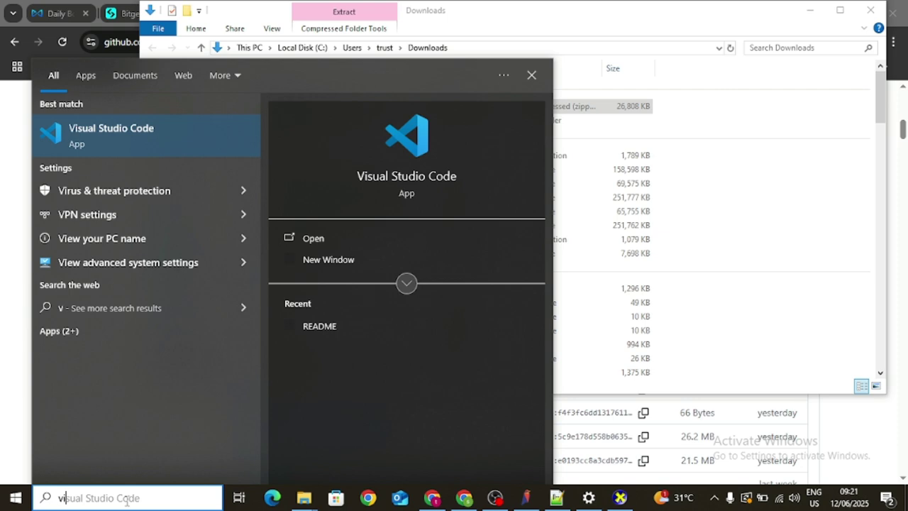
type("iru")
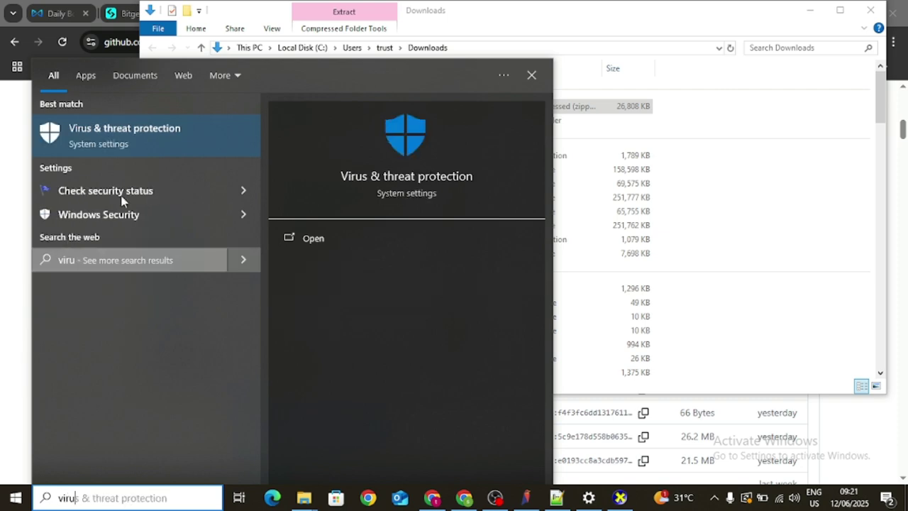
left_click(153, 136)
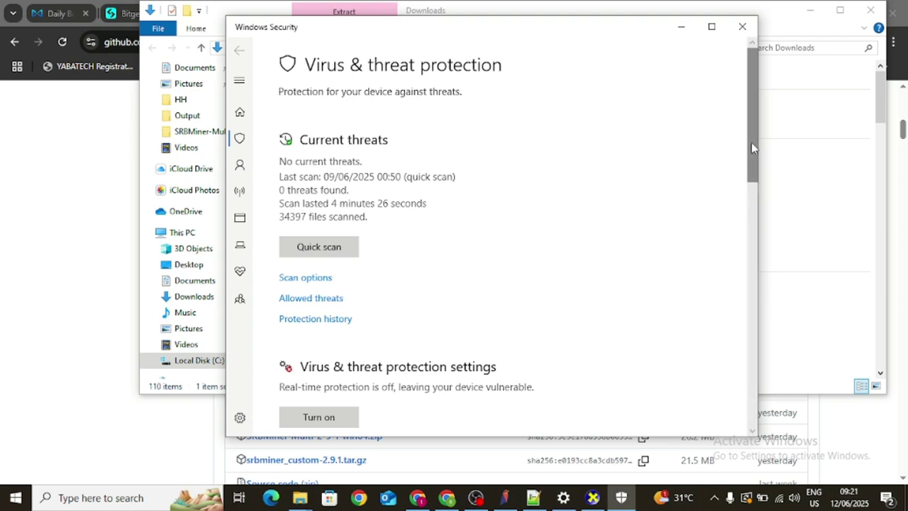
left_click_drag(751, 145, 753, 227)
left_click(330, 212)
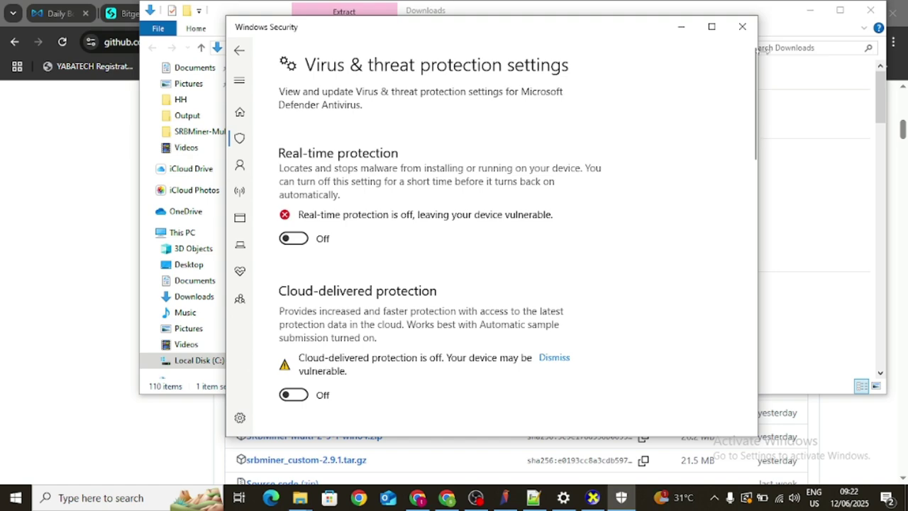
left_click(740, 27)
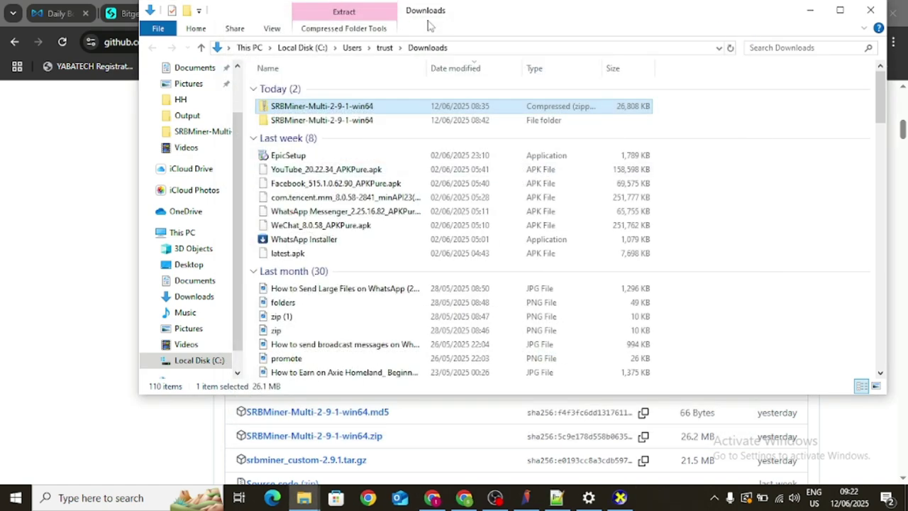
Extract the SRBMiner-Multi-2-9-1-win64 archive to its default folder in Downloads, skipping files that already exist
right_click(333, 108)
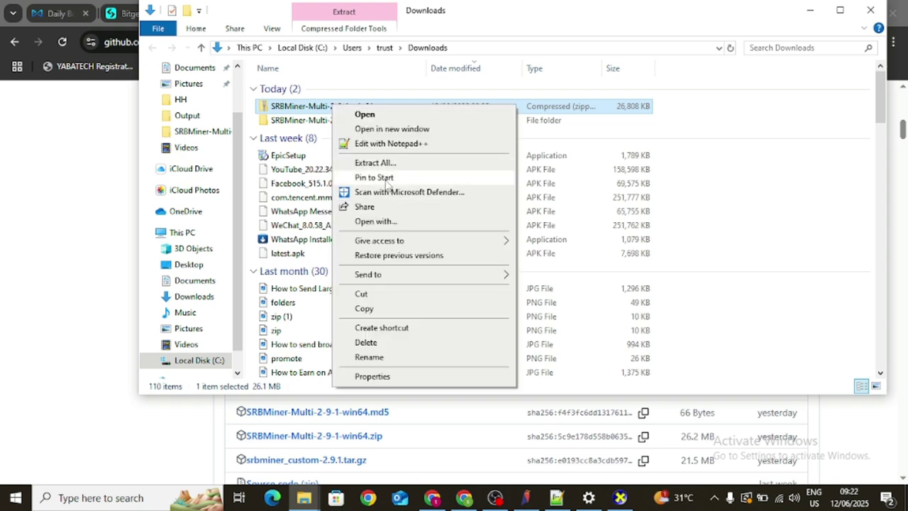
left_click(375, 163)
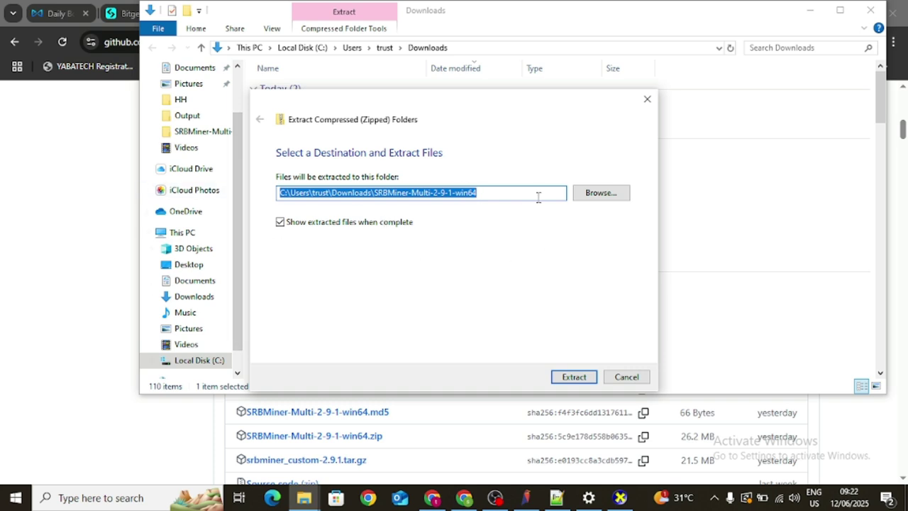
left_click(575, 377)
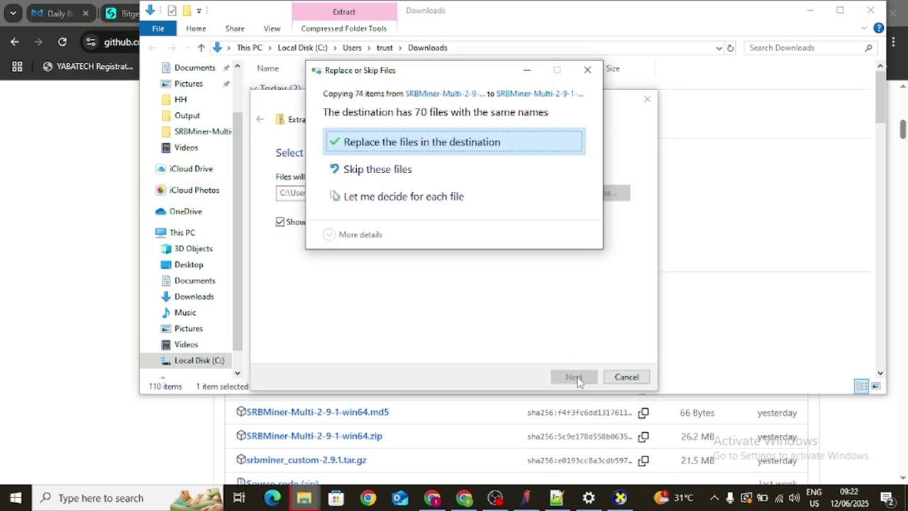
left_click(403, 173)
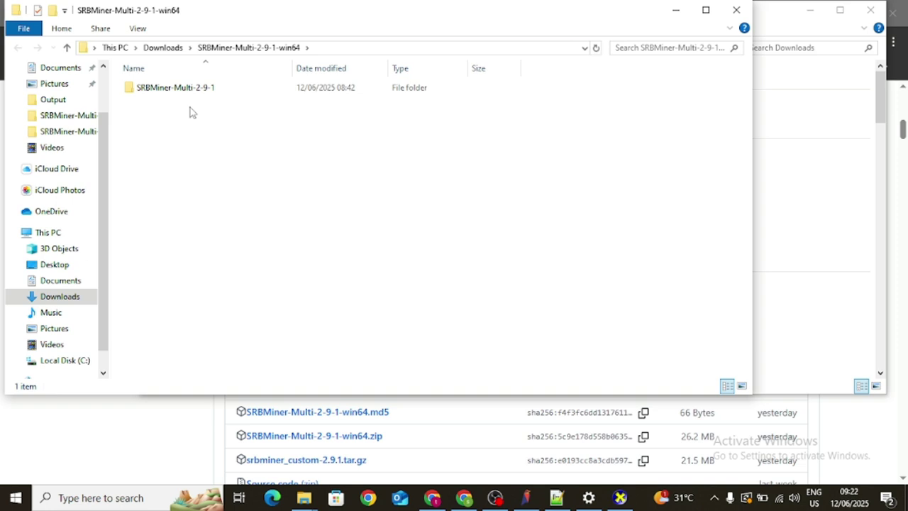
Copy the extracted SRBMiner-Multi-2-9-1 folder to the Desktop, replacing the files with the same names
left_click(211, 93)
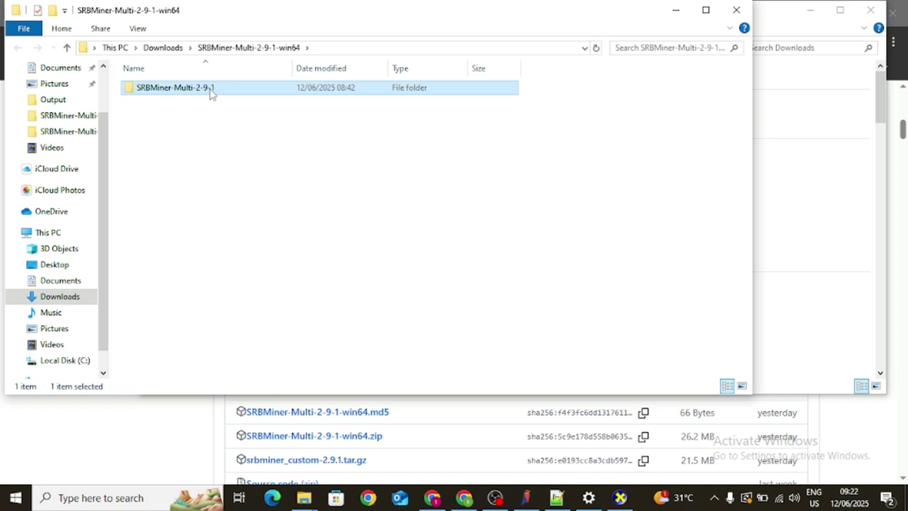
left_click(101, 84)
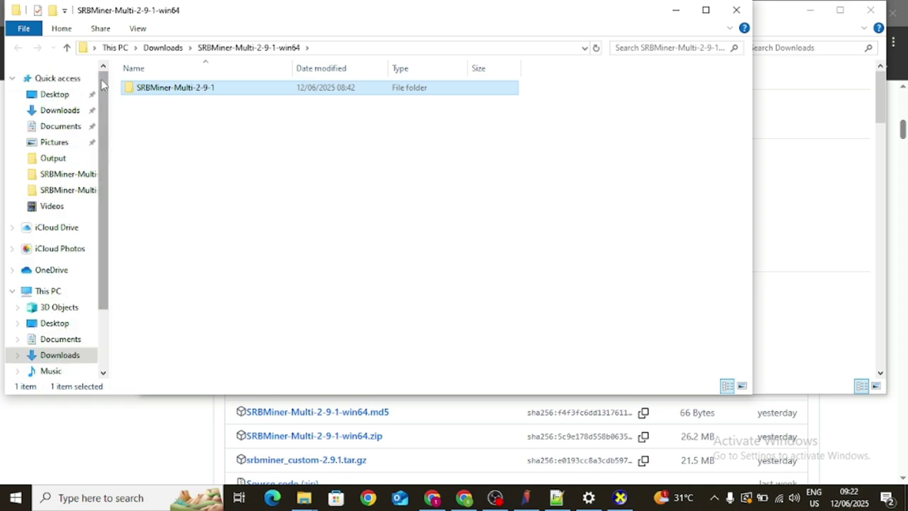
left_click(62, 94)
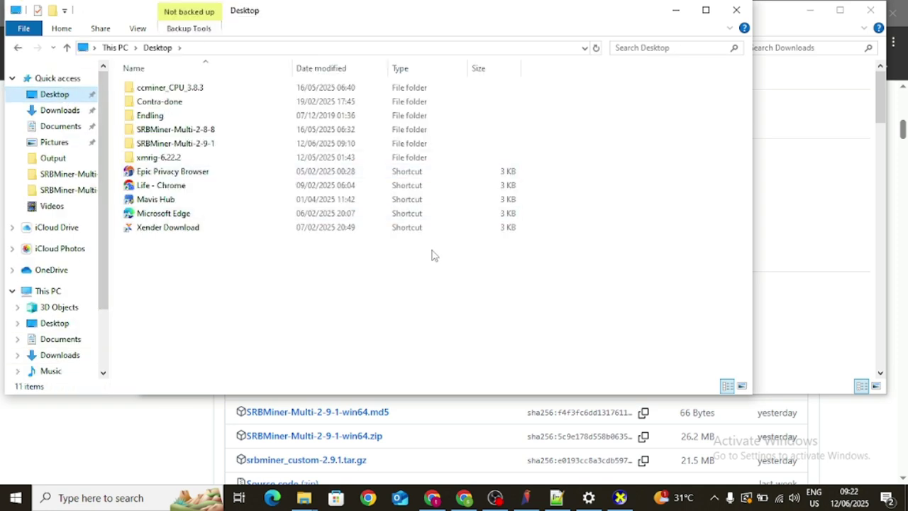
key("ctrl+v")
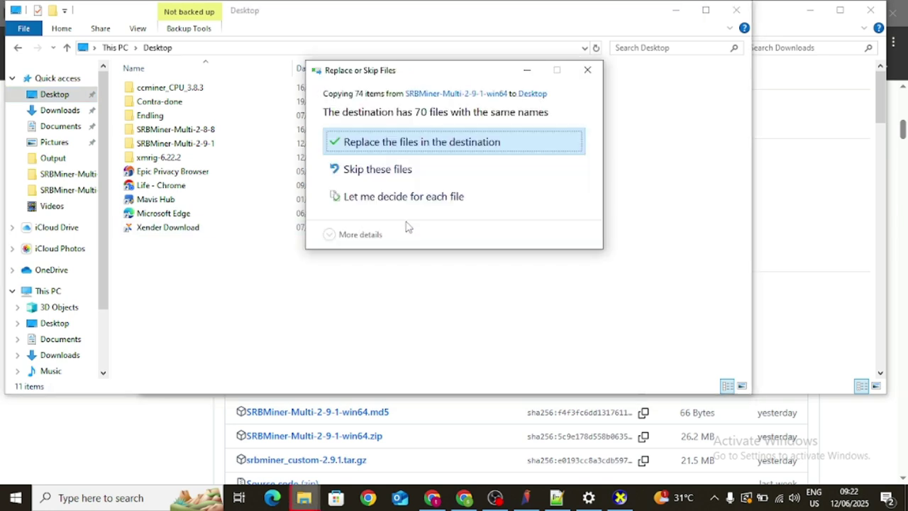
left_click(418, 143)
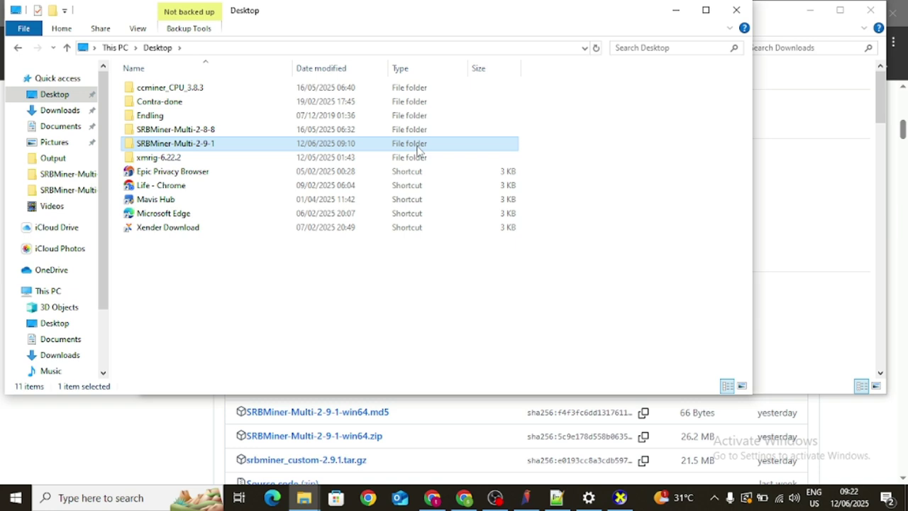
Open start-mining-avian from the Desktop's SRBMiner-Multi-2-9-1 folder for editing in Notepad++
double_click(419, 144)
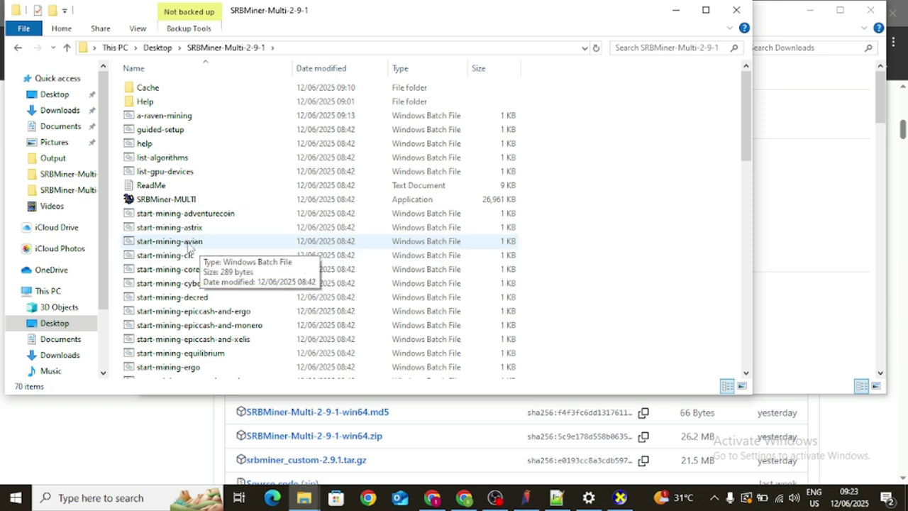
left_click(210, 244)
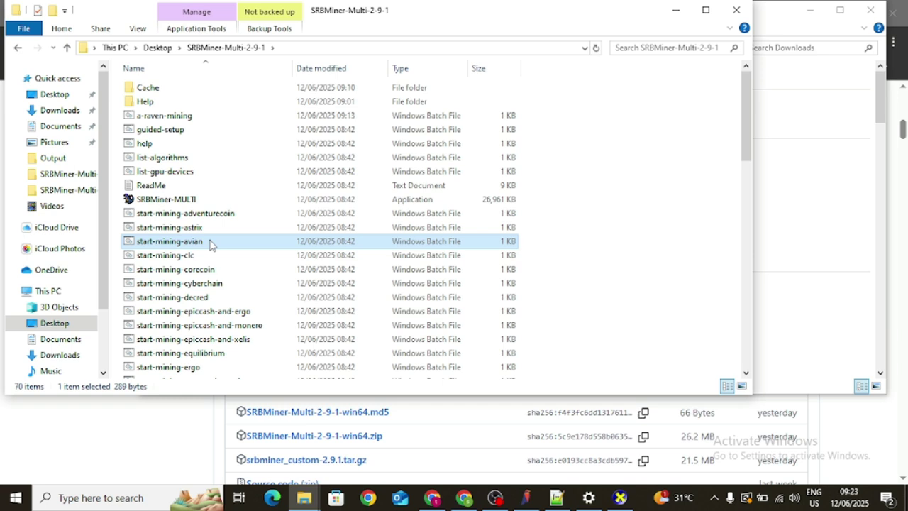
right_click(210, 241)
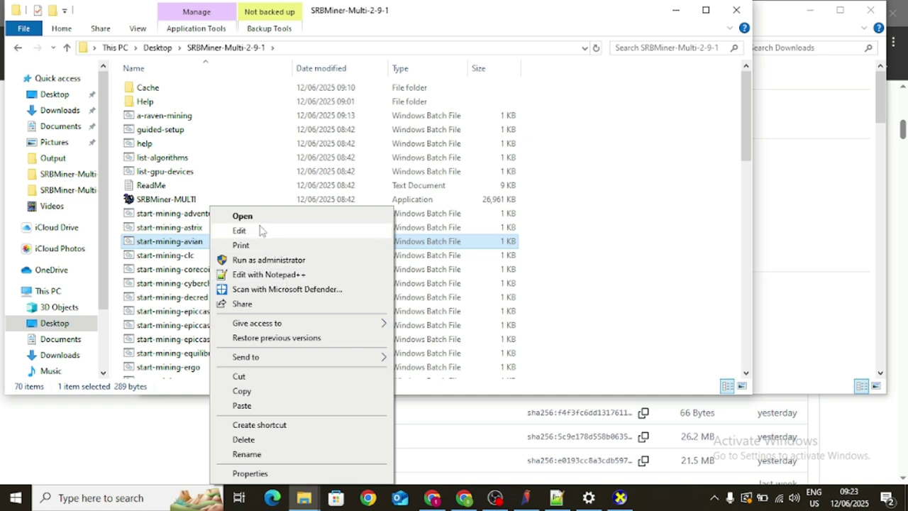
left_click(271, 276)
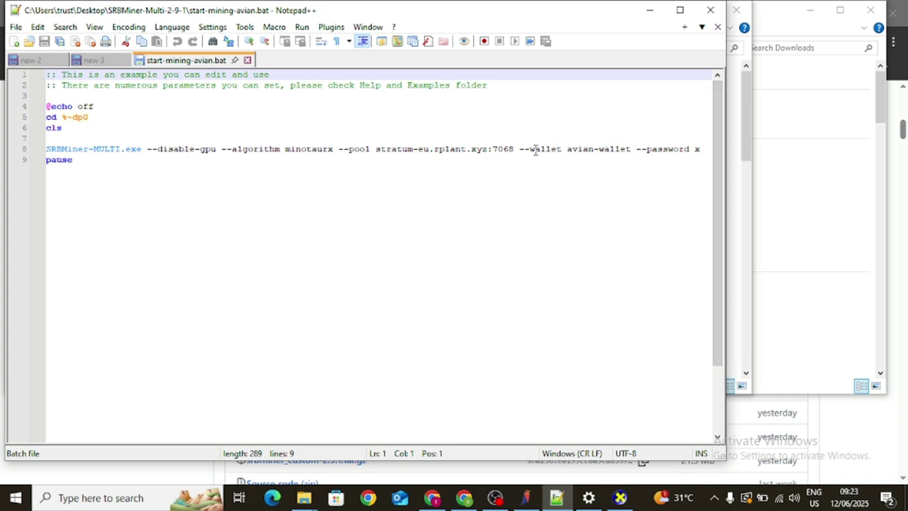
Examine the algorithm, pool, wallet and password parameters in the SRBMiner-MULTI.exe command, and switch back to the GitHub releases page in Chrome
left_click_drag(520, 149, 636, 149)
left_click(634, 149)
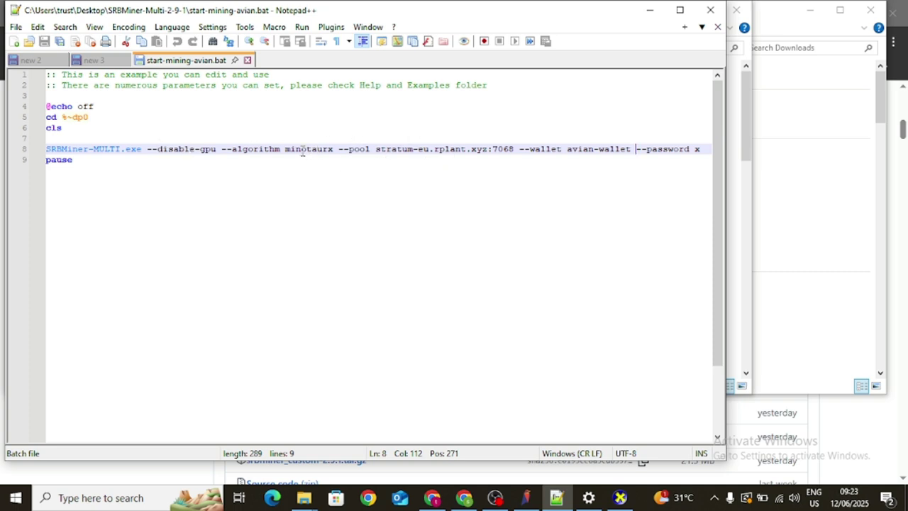
left_click_drag(517, 20, 532, 44)
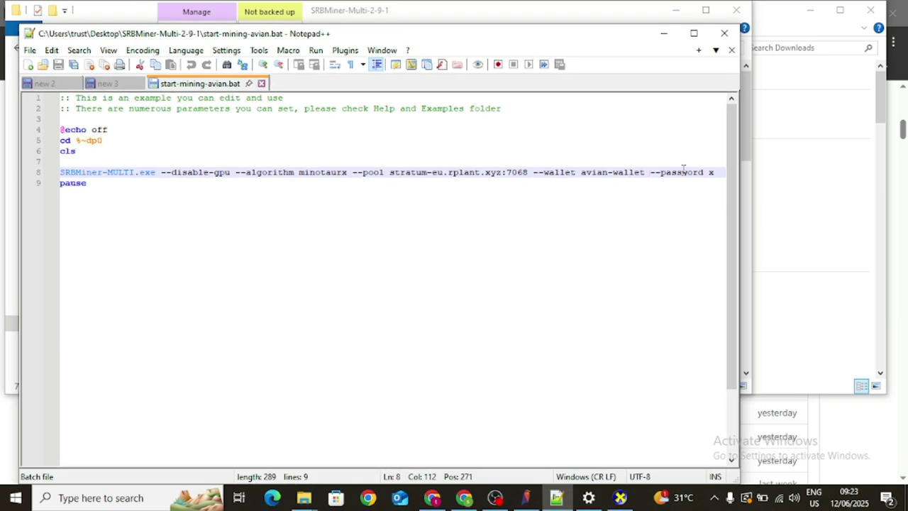
key("alt+Tab")
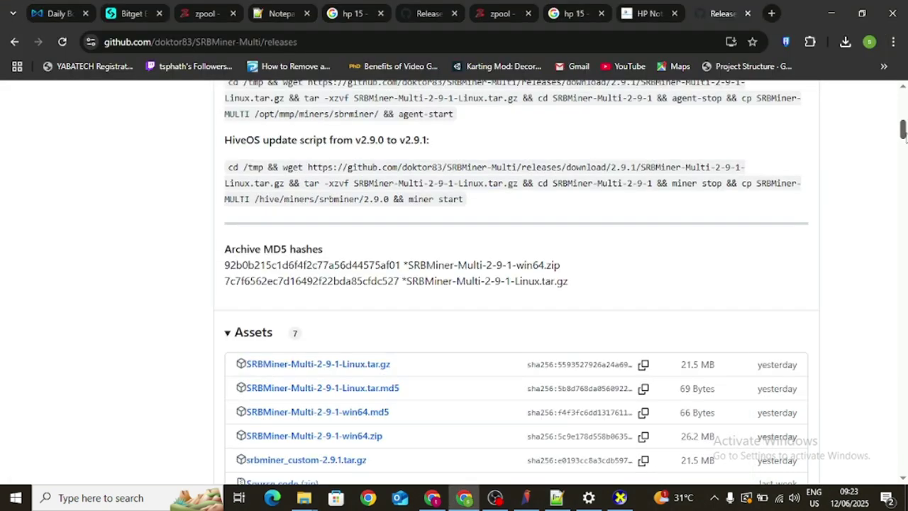